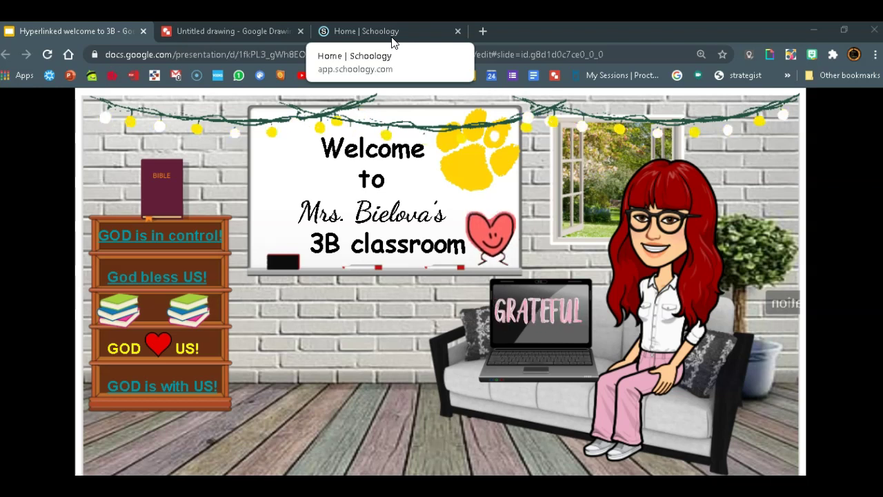
Step: Browse the Schoology home page's Recent Activity and open the 'Hyperlinked welcome to 3B' presentation
click(391, 36)
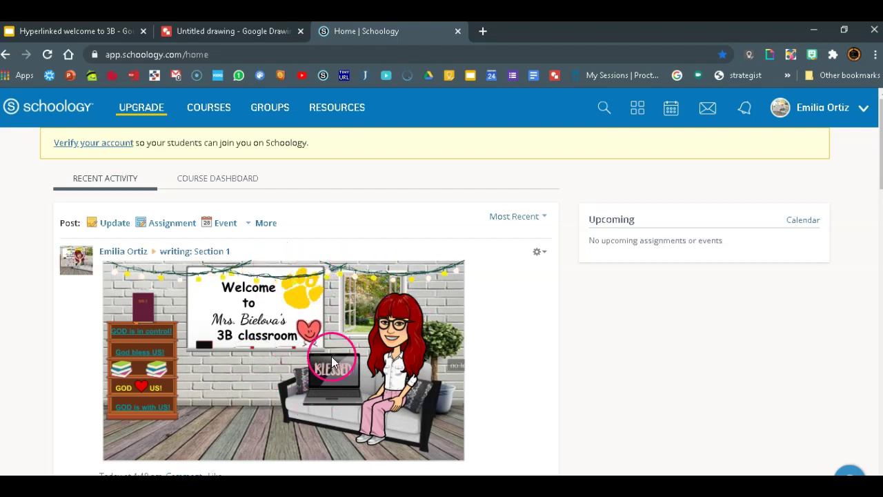
scroll(328, 335, down, 1)
scroll(330, 323, down, 3)
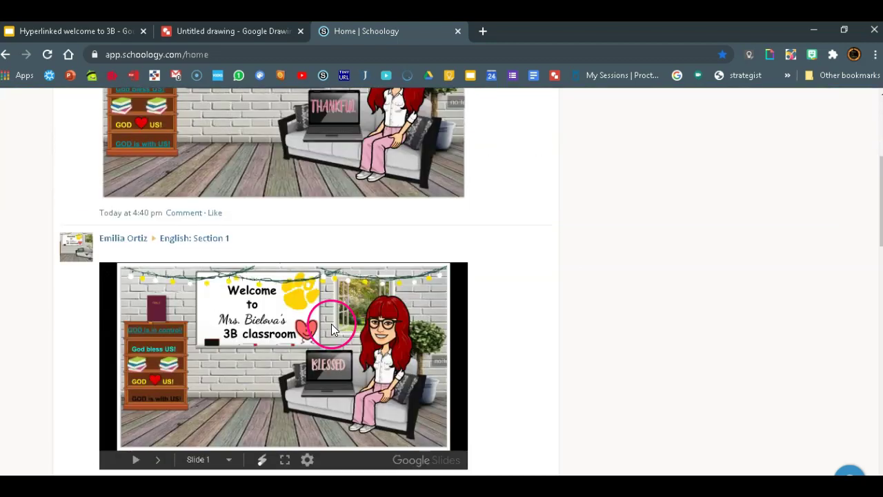
scroll(476, 359, up, 3)
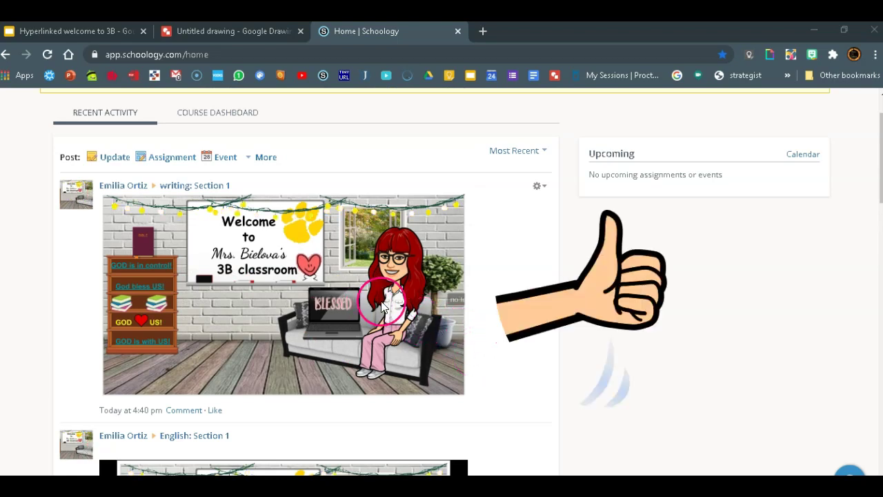
scroll(381, 309, down, 4)
click(344, 319)
click(399, 439)
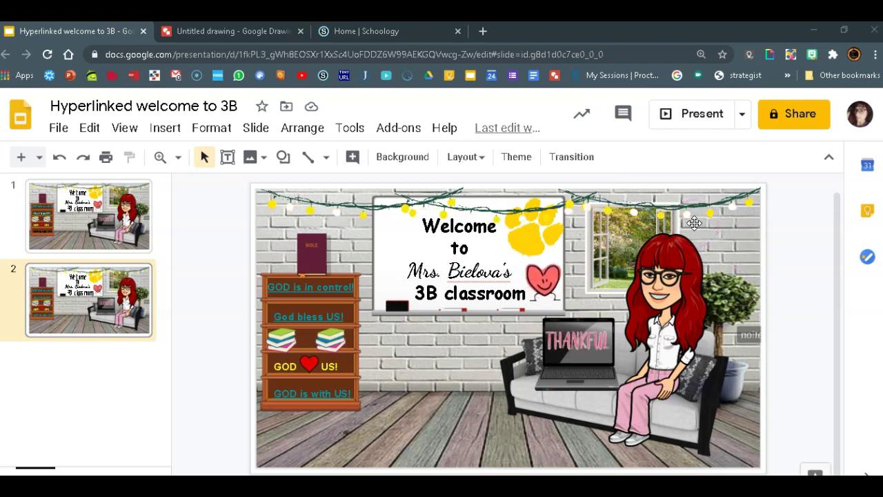
click(694, 222)
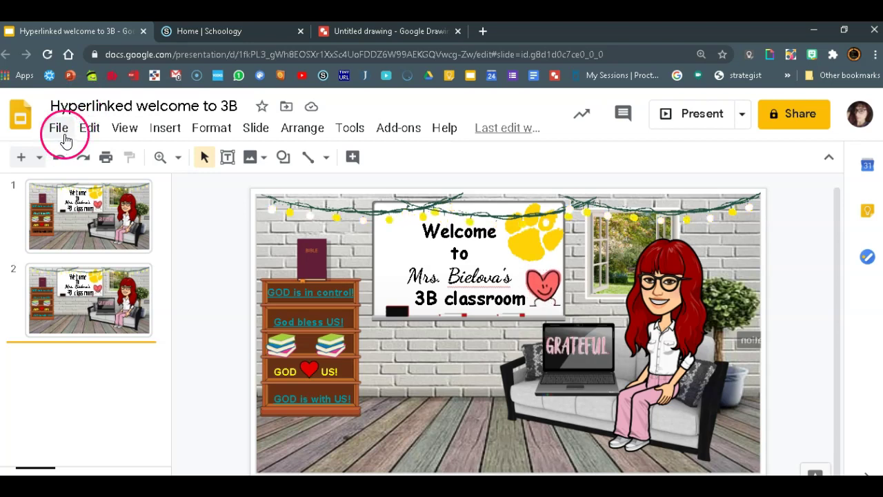
Step: Change the Untitled drawing's page setup from Standard 4:3 to Widescreen 16:9
click(338, 31)
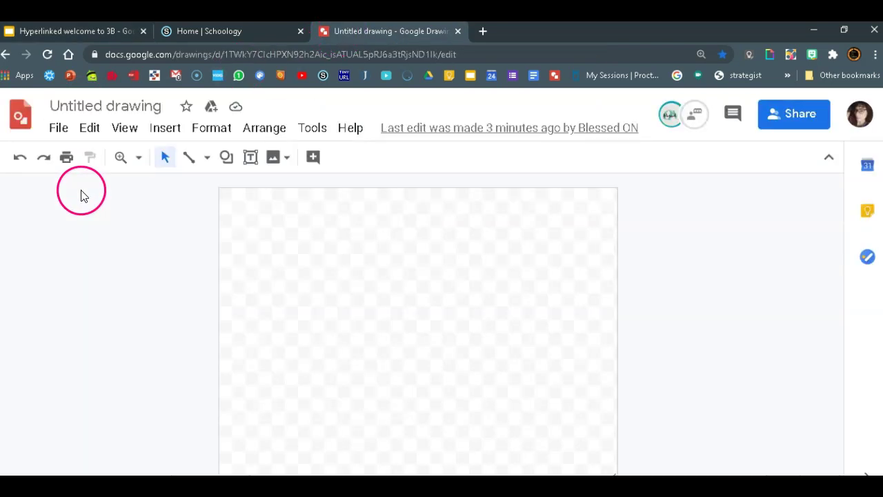
click(58, 133)
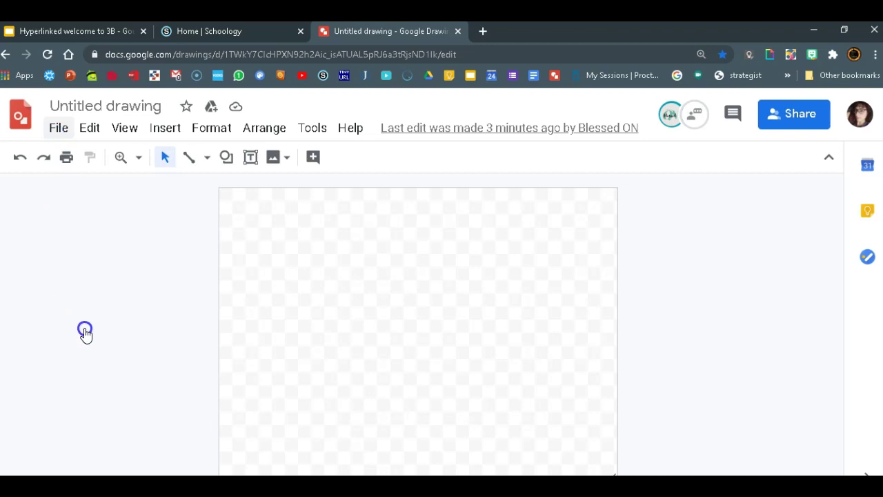
scroll(121, 397, down, 3)
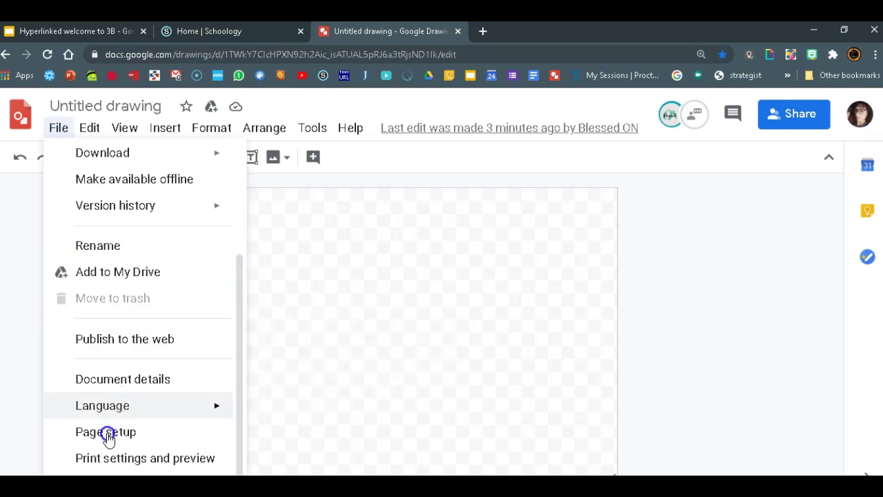
click(107, 433)
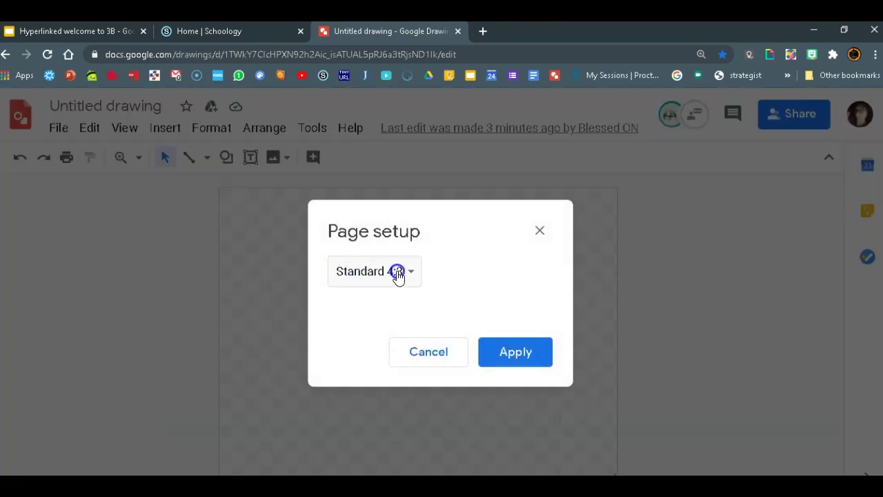
click(411, 272)
click(394, 308)
click(516, 352)
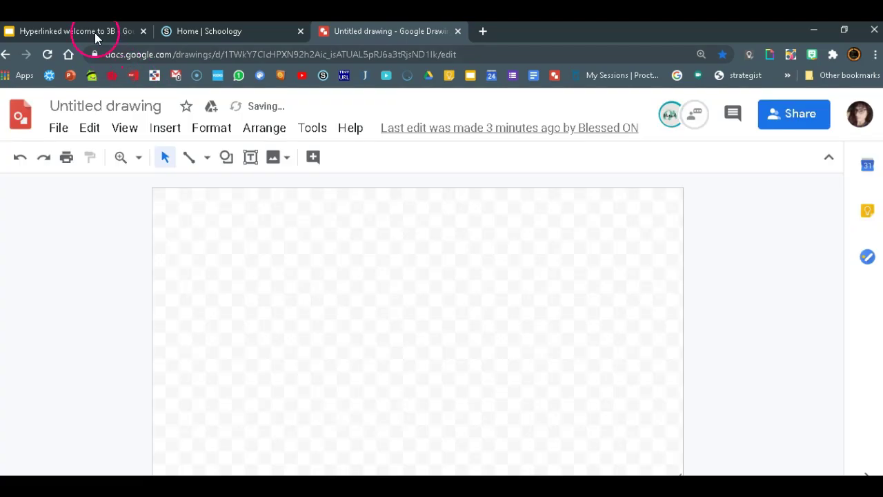
Step: Select all objects on the classroom slide in Google Slides, then return to the blank drawing
click(95, 31)
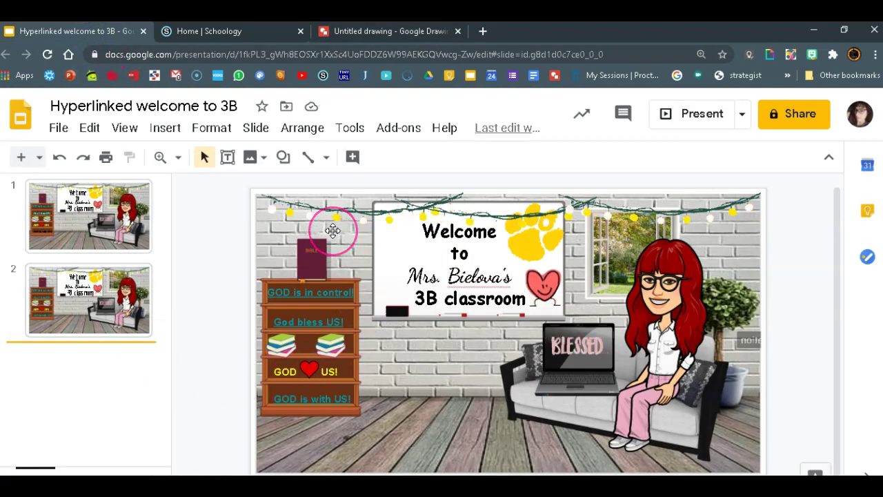
click(333, 231)
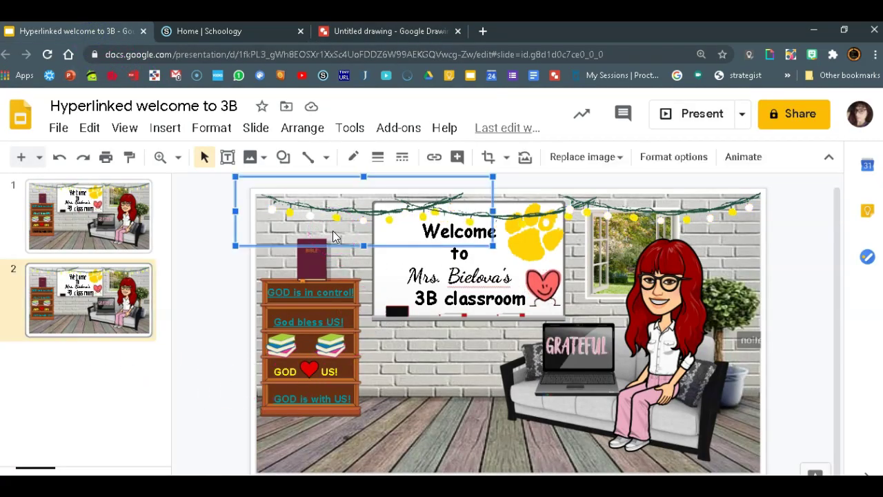
click(388, 354)
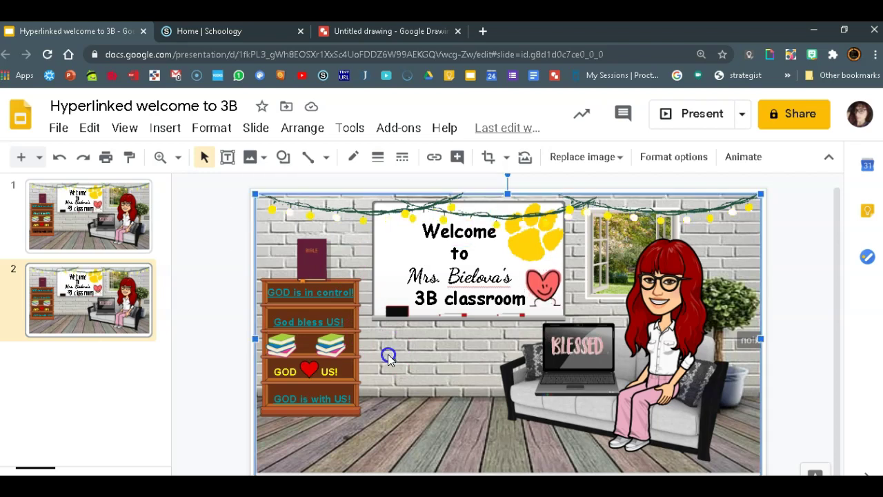
key(ctrl+a)
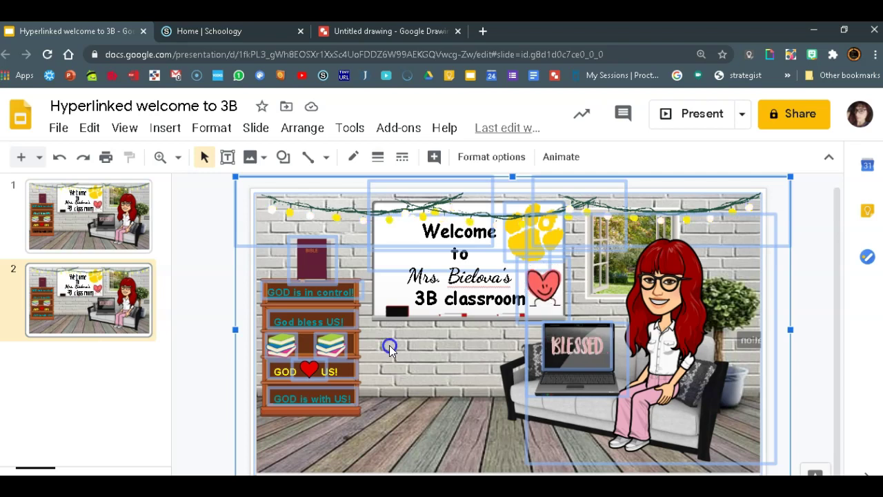
click(400, 31)
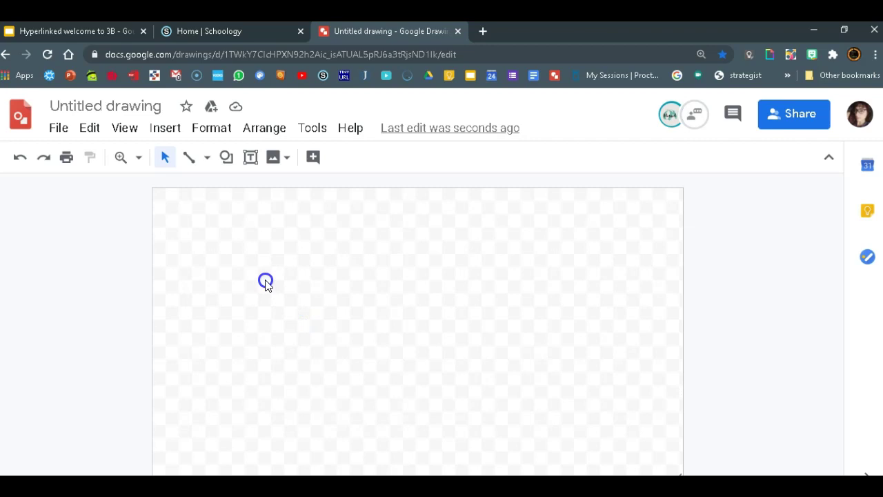
Step: Copy every object from the classroom slide and paste the whole scene into the drawing
key(ctrl+v)
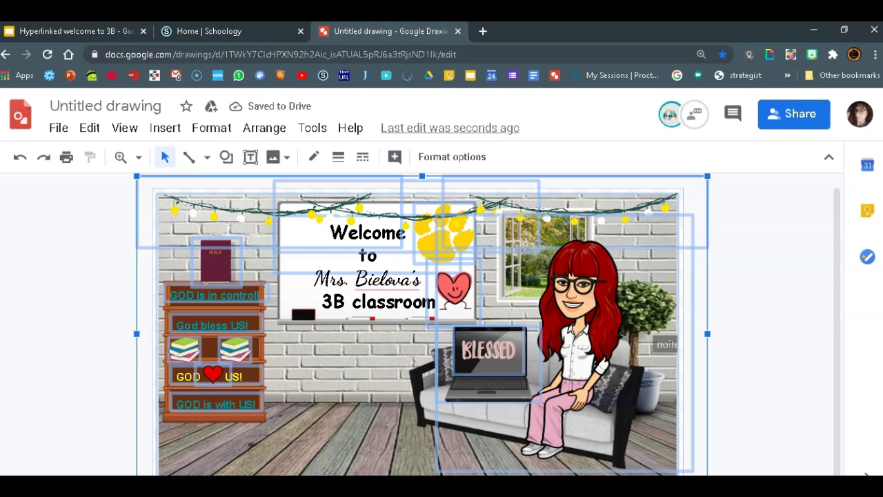
click(58, 33)
key(ctrl+a)
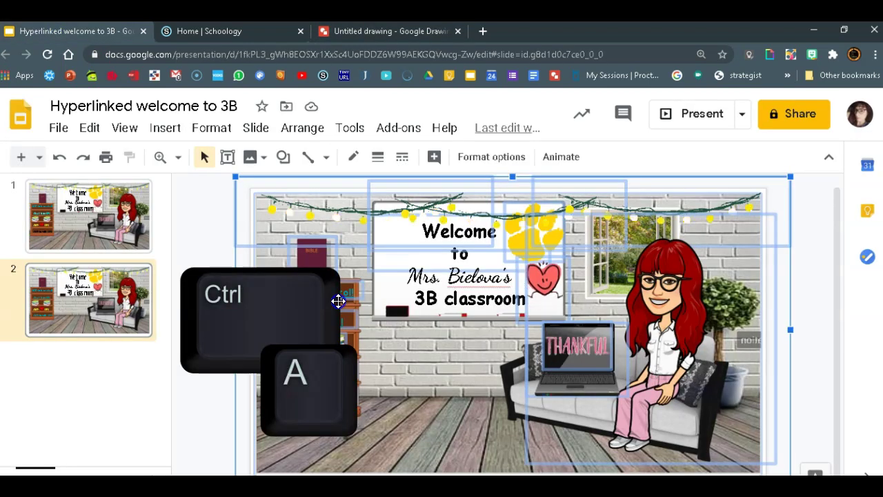
key(ctrl+c)
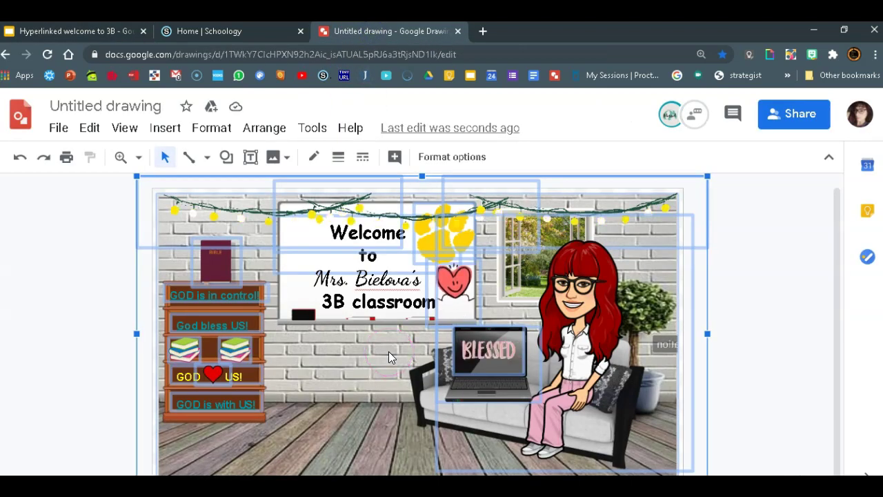
key(ctrl+v)
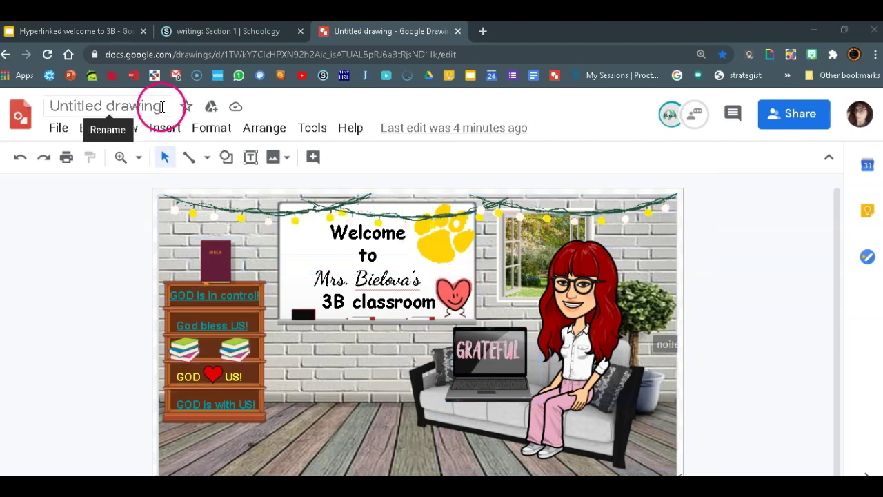
Step: Rename the drawing to 'God Loves You'
click(162, 107)
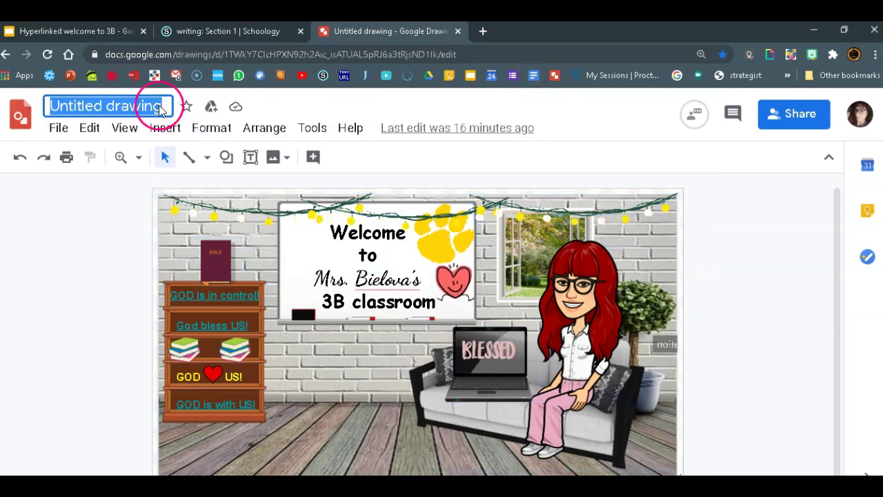
text(God)
key(BackSpace)
key(BackSpace)
text(od Loves )
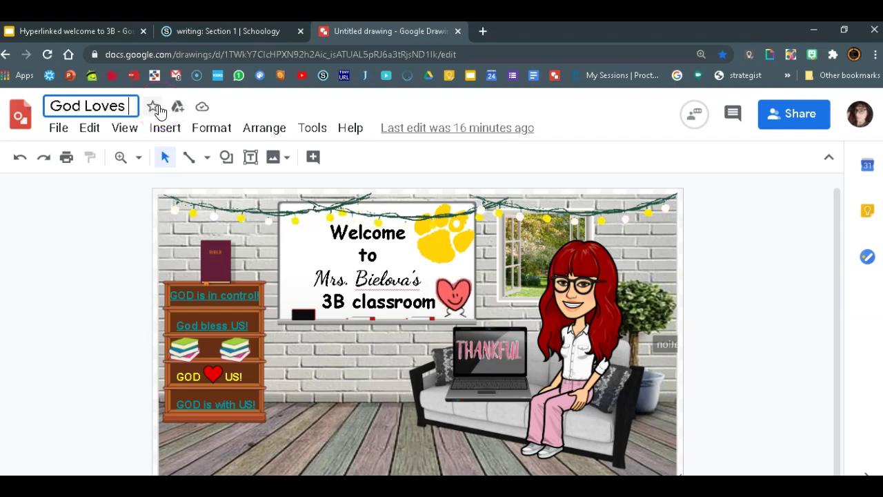
text(You)
key(Return)
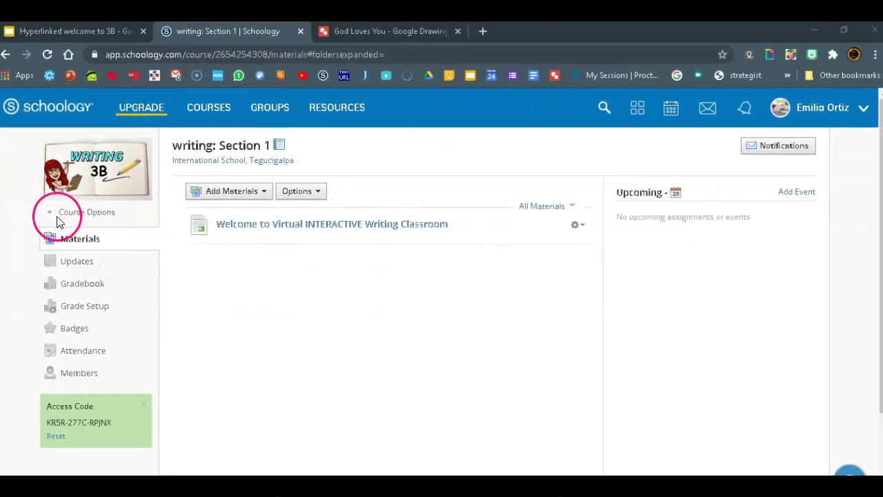
Step: Add a new Page to the writing: Section 1 course materials and focus its Page Title field
mouse_move(100, 177)
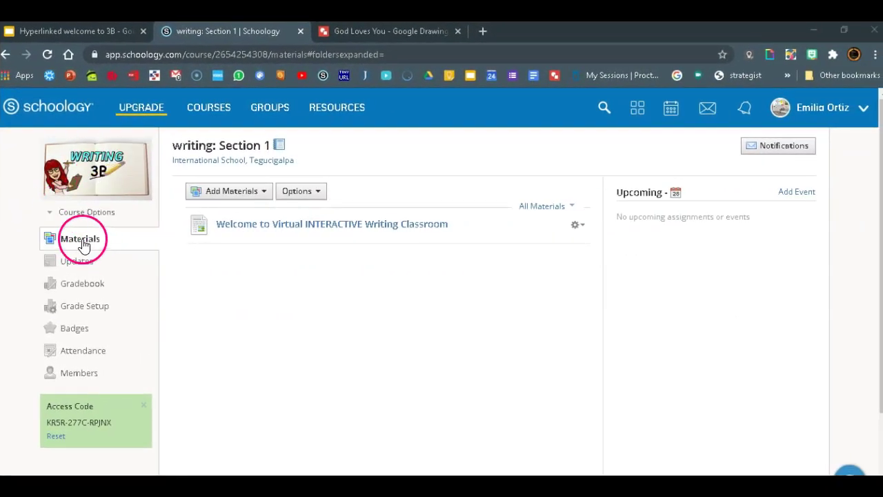
click(262, 197)
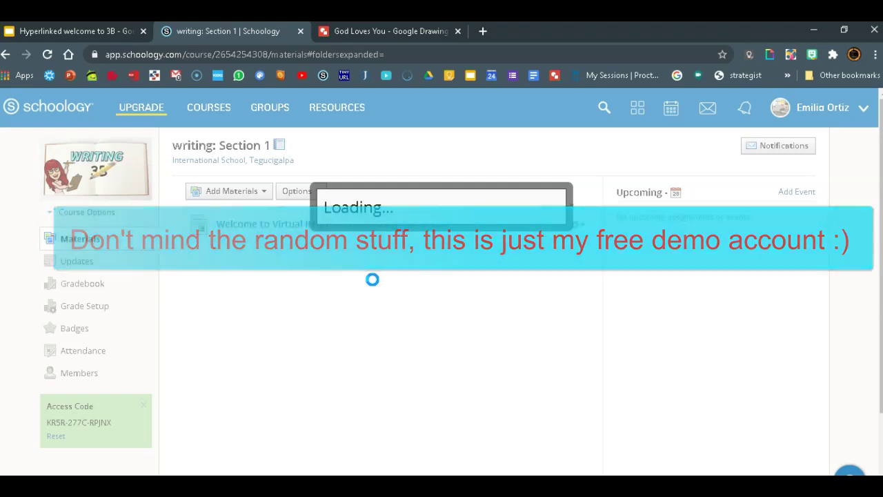
click(264, 126)
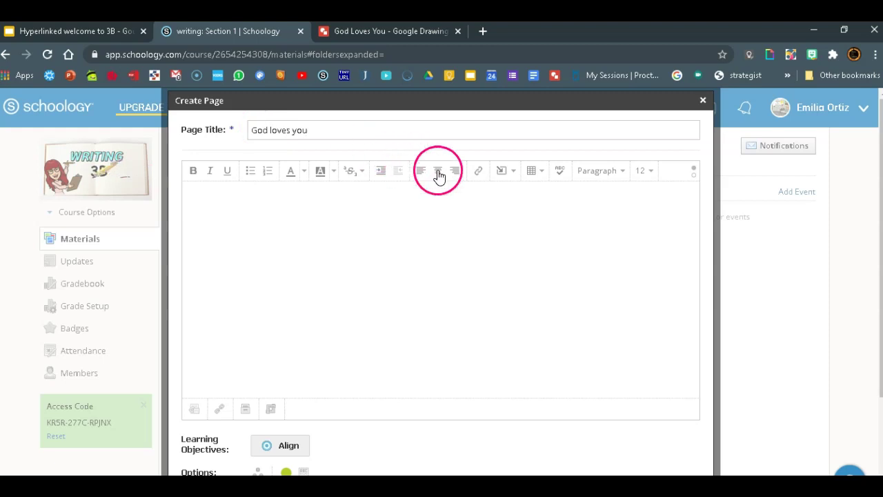
Step: Search Google Drive for 'you' and embed the God Loves You drawing into the page body
click(503, 172)
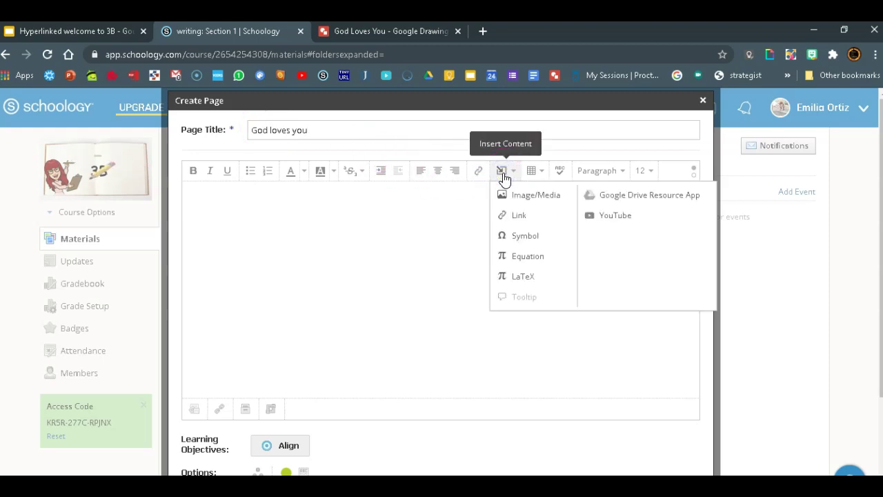
click(647, 197)
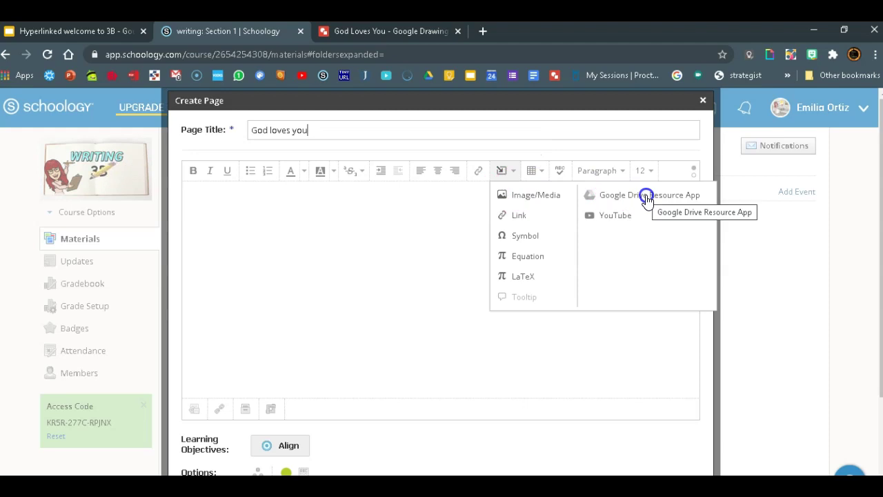
click(383, 272)
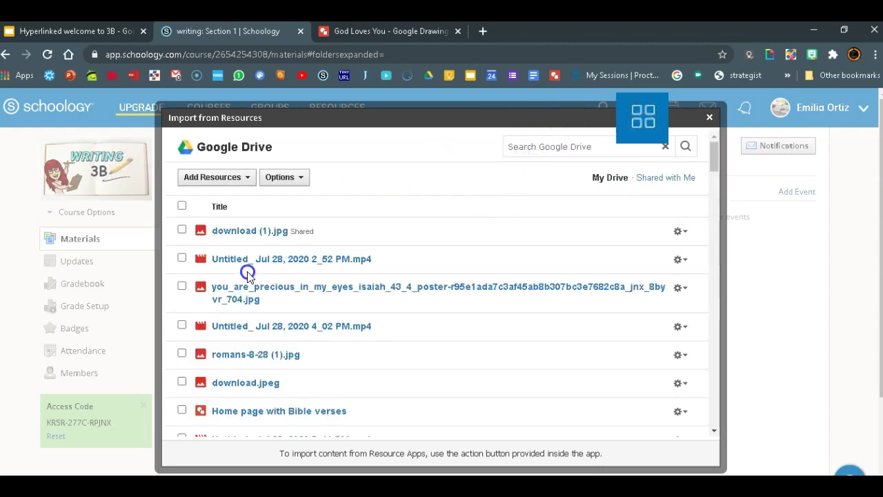
click(559, 147)
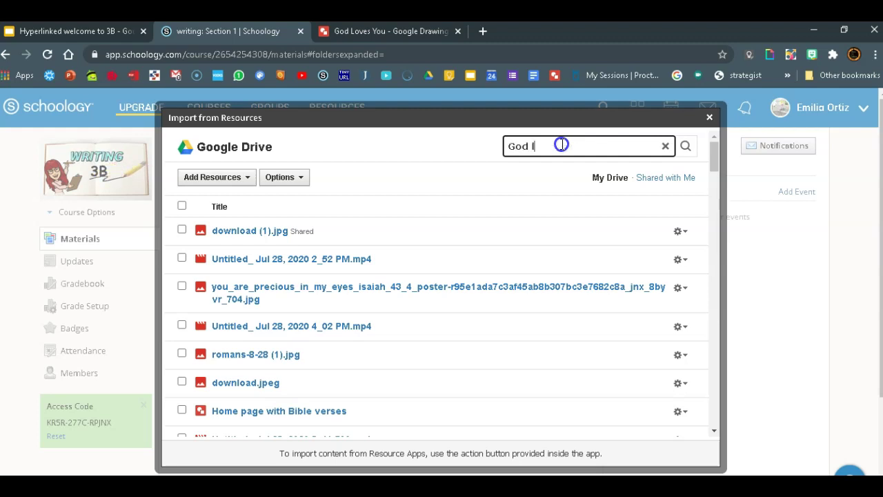
text(you)
key(Return)
click(182, 258)
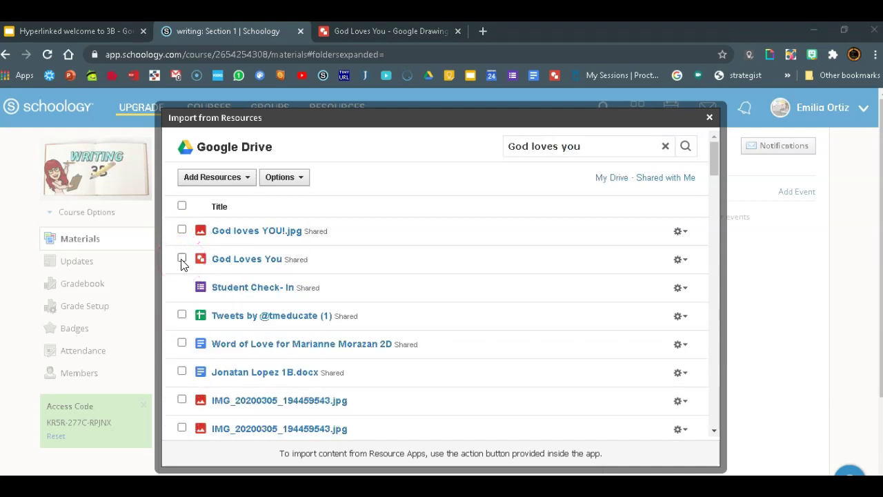
click(181, 259)
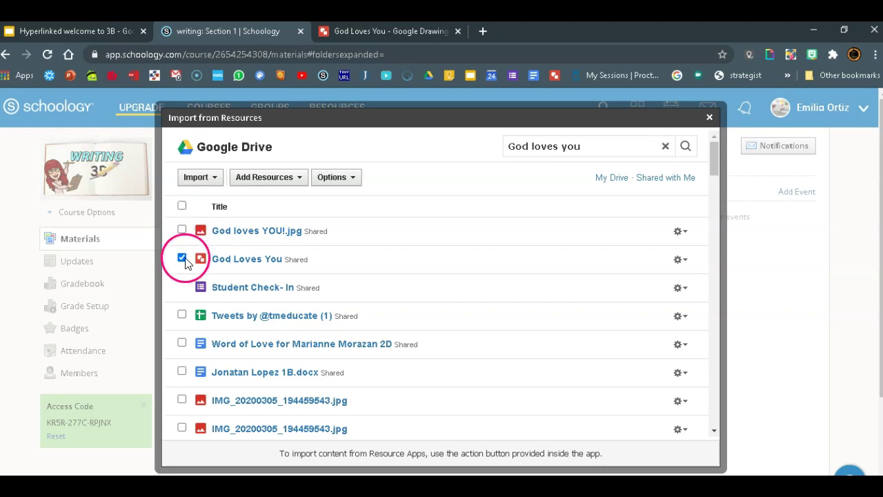
click(213, 179)
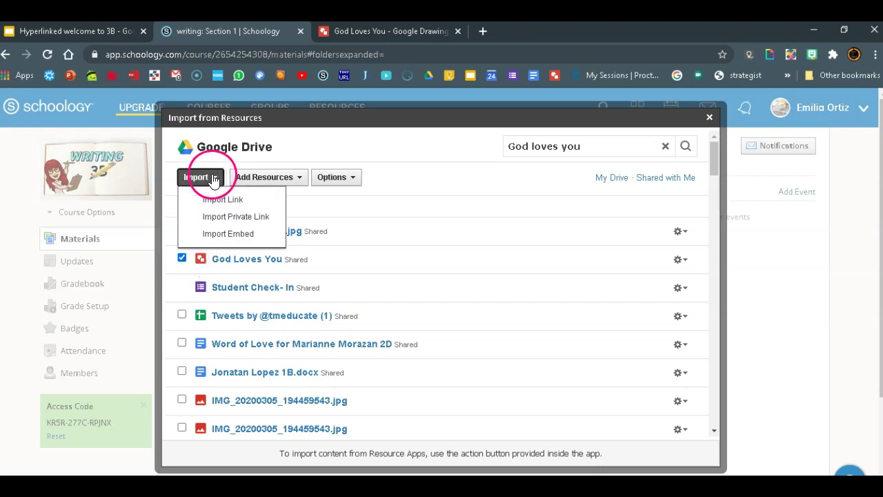
click(213, 235)
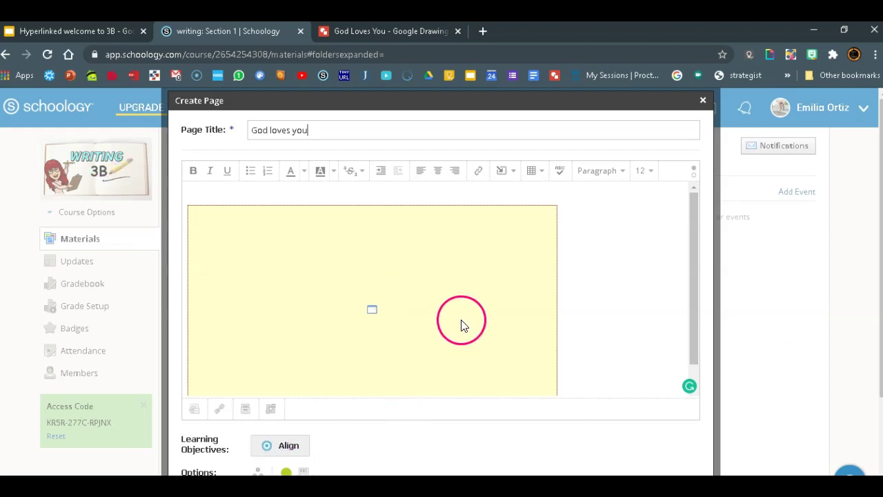
Step: Close the Create Page editor without saving and go to the course Updates page
scroll(599, 371, down, 1)
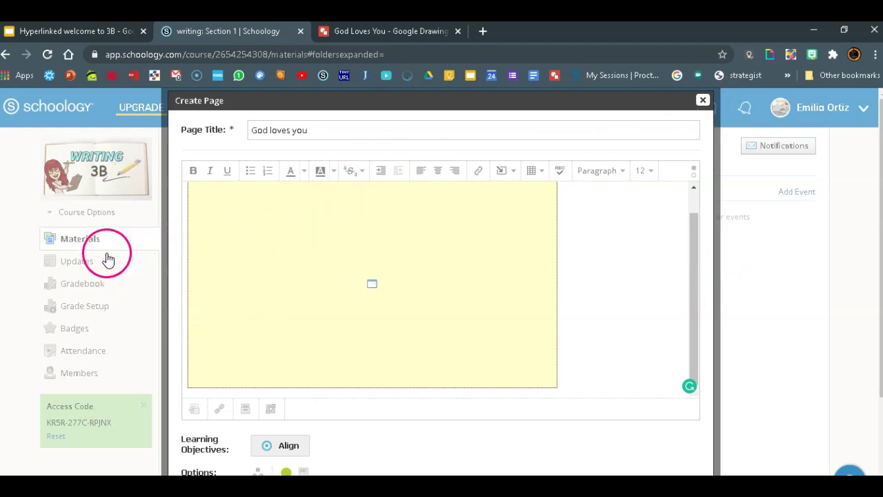
click(76, 265)
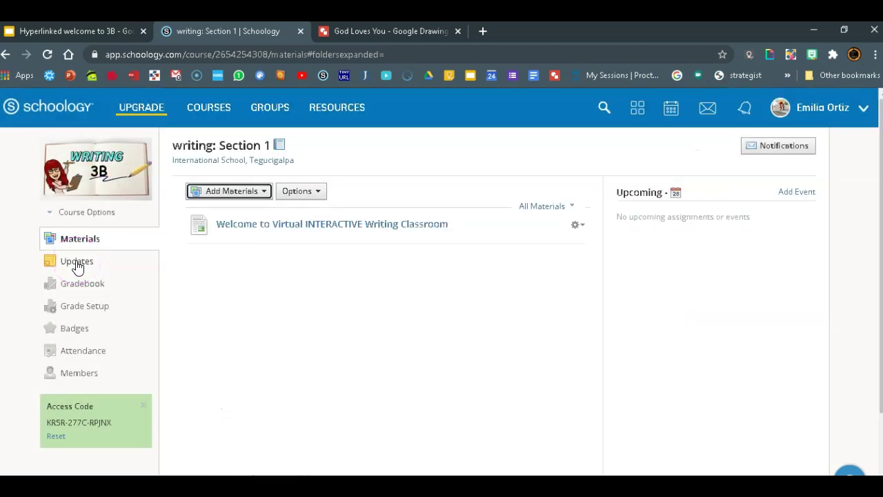
click(76, 265)
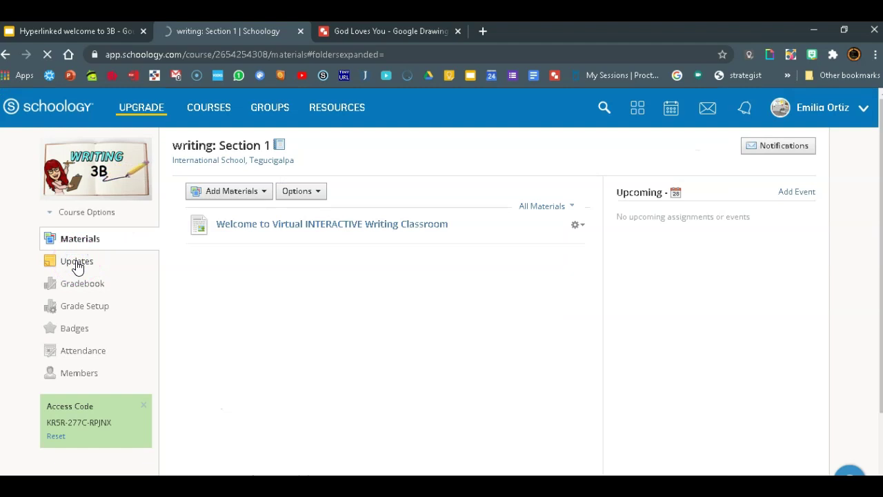
click(102, 265)
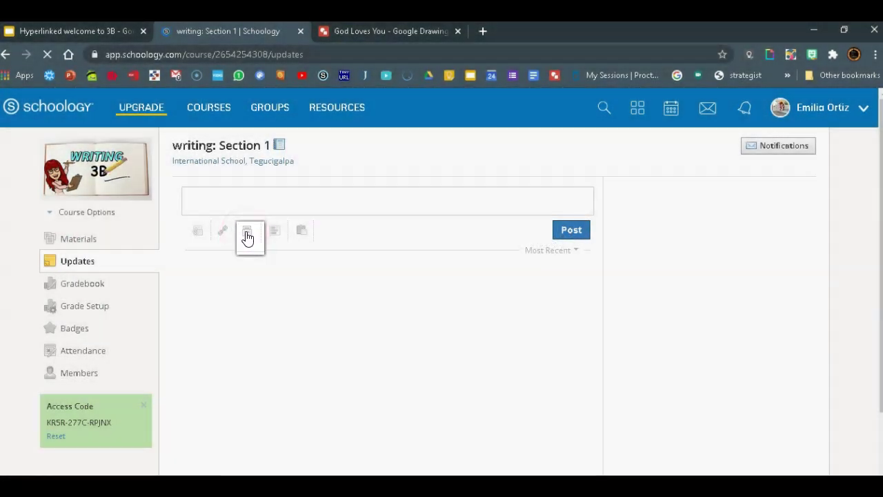
Step: Attach a resource to the new update through the Google Drive Resource App
click(237, 237)
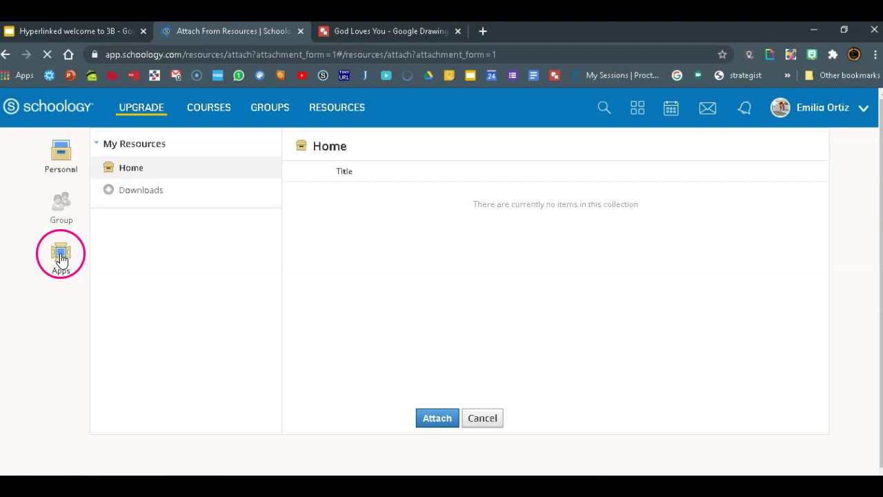
click(61, 257)
click(171, 171)
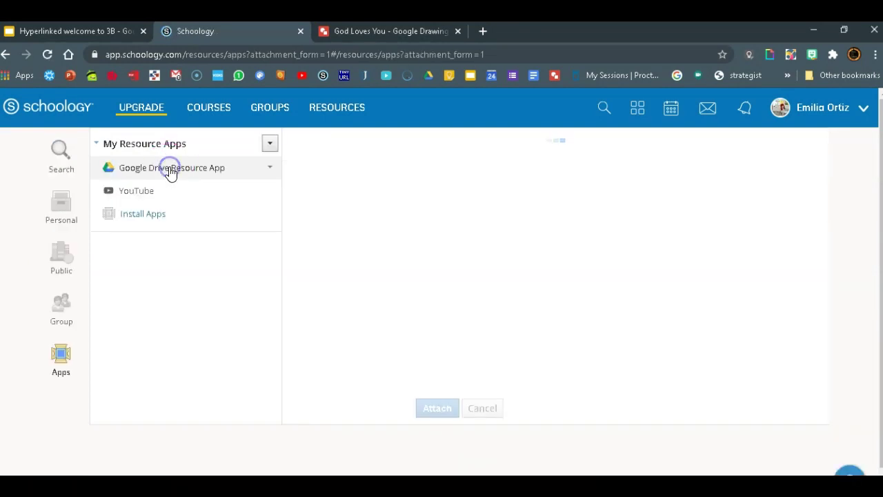
click(475, 234)
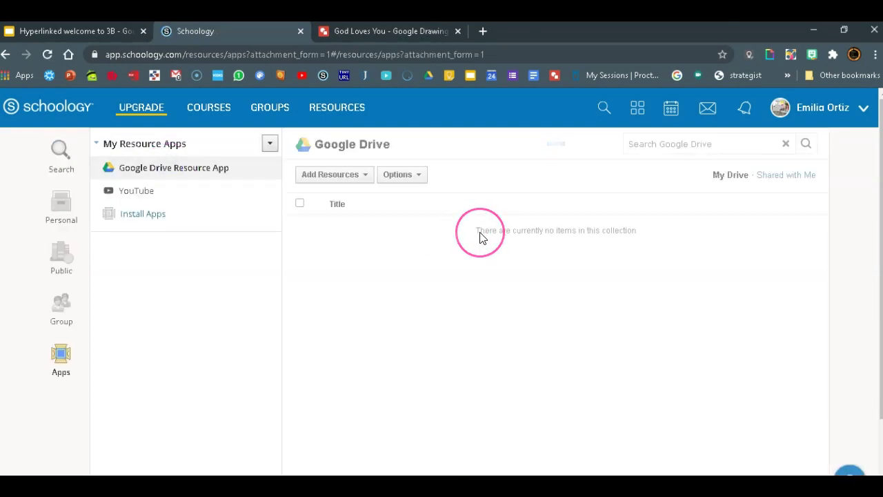
Step: Search Drive for 'God loves', select the God Loves You drawing, and import it as an embed
click(651, 146)
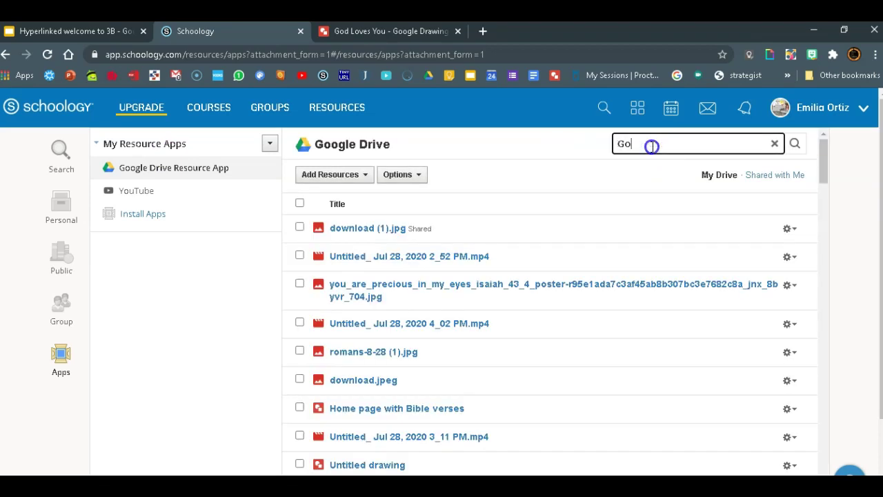
text(God loves you)
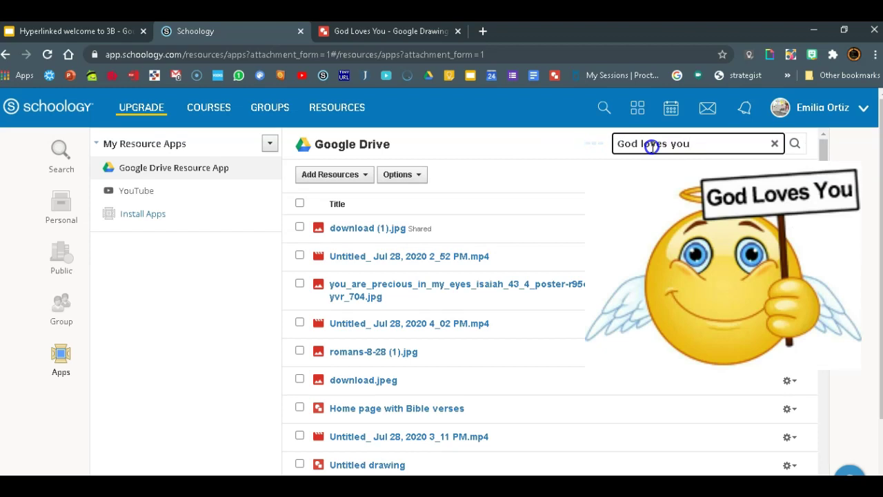
key(Return)
click(298, 256)
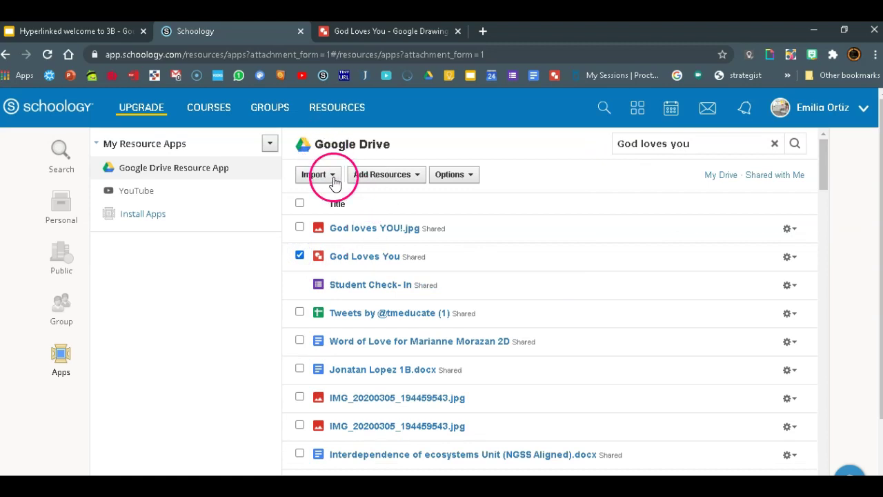
click(334, 181)
click(323, 250)
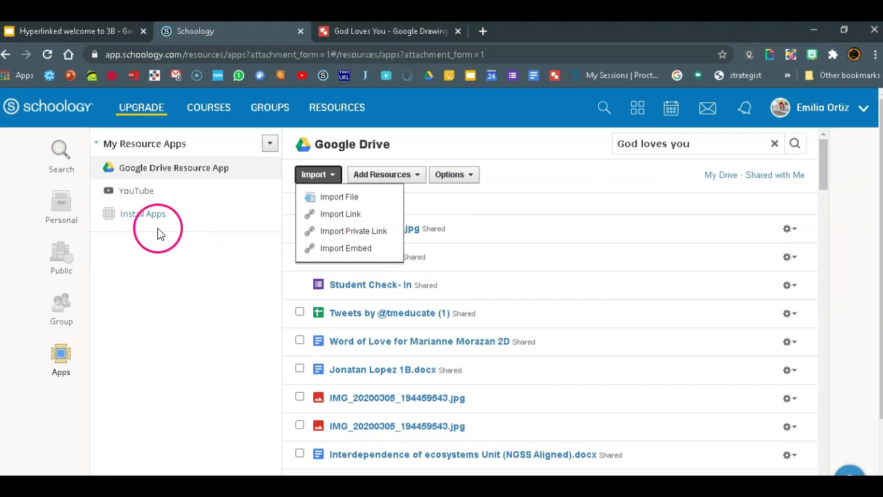
click(327, 253)
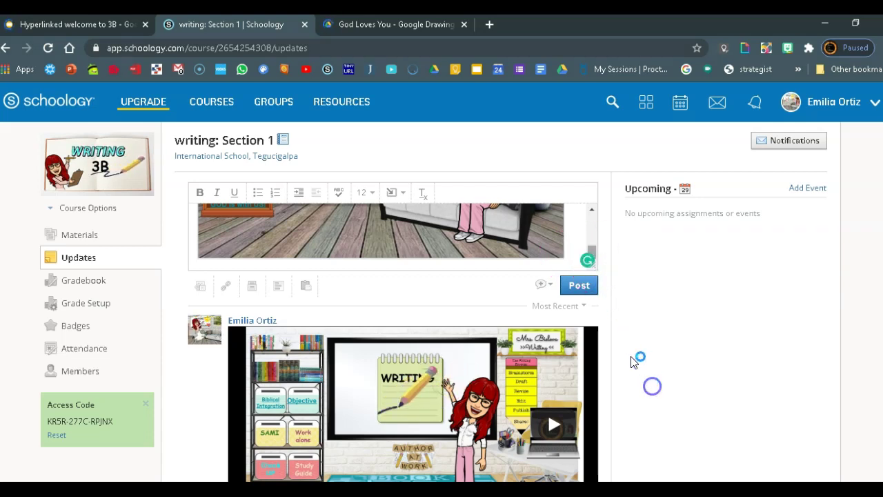
Step: Enlarge the post editor, tick 'Mark course updates as announcements', and post the update
drag(598, 352, 631, 395)
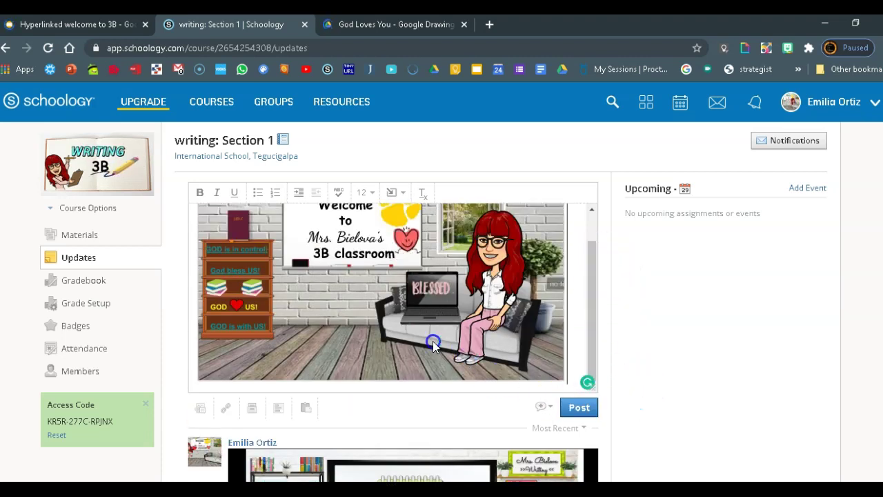
click(541, 431)
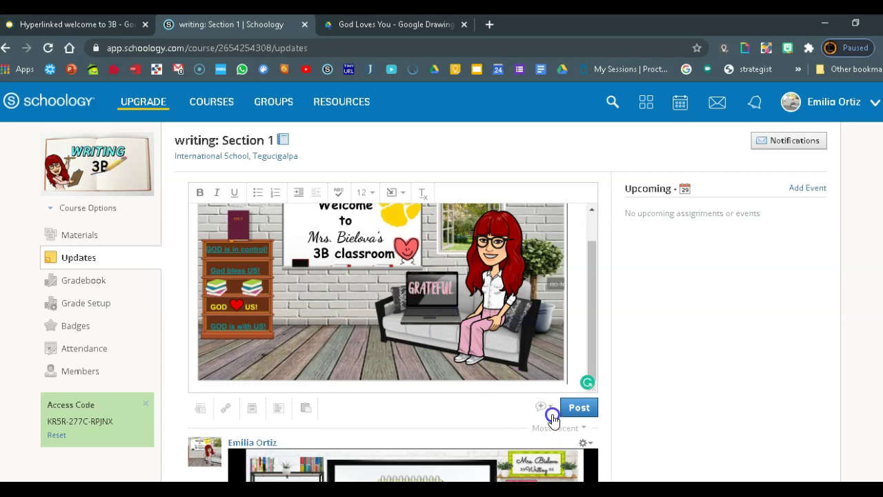
click(547, 407)
click(442, 383)
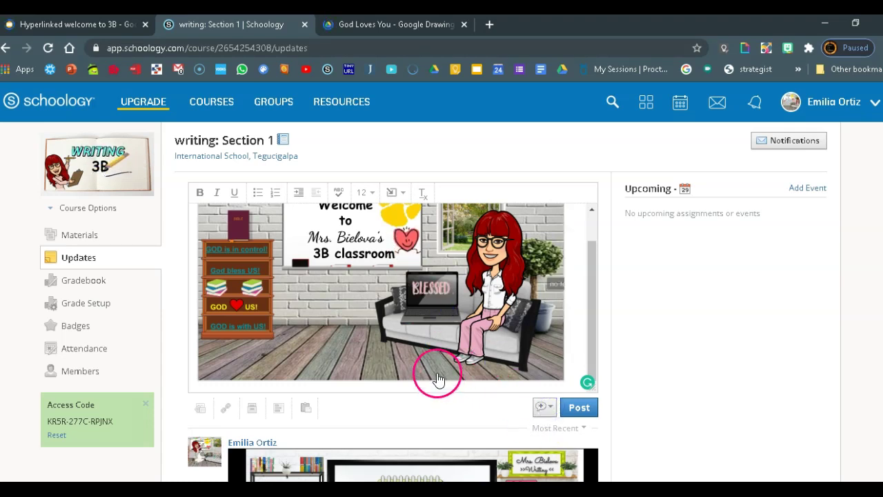
click(546, 409)
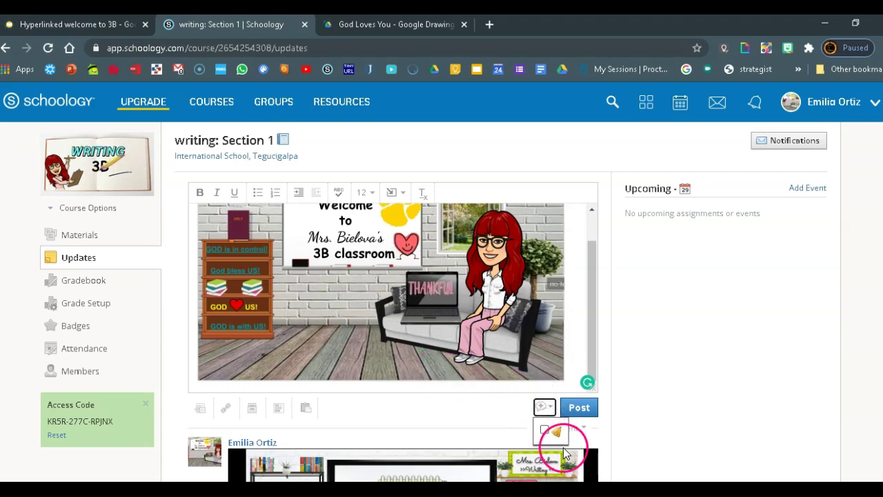
click(544, 430)
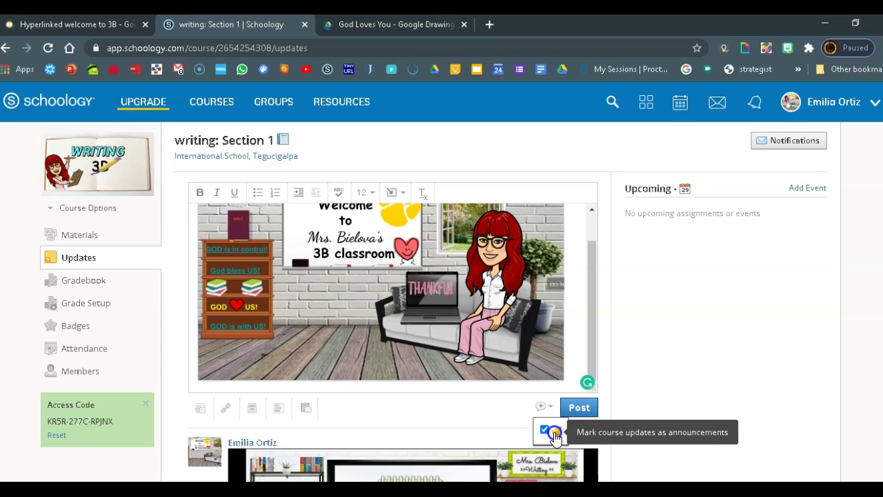
click(578, 407)
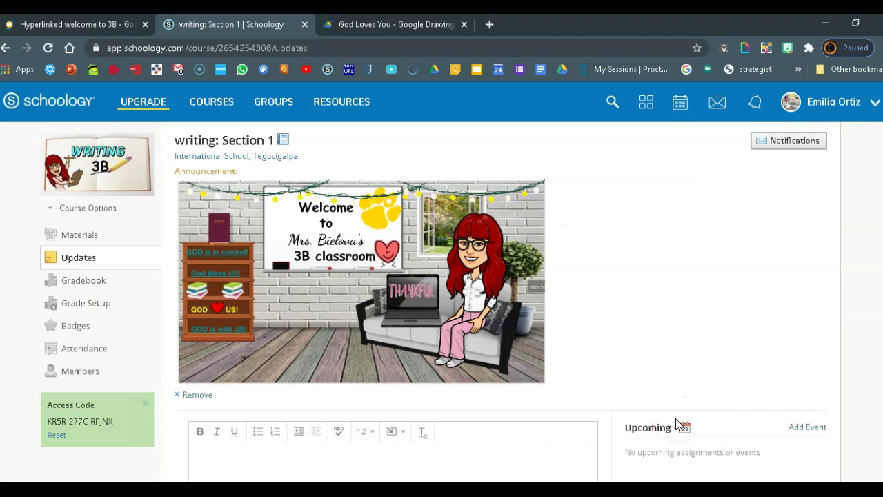
Step: Scroll the Updates feed to check the posted update and the classroom drawing announcement at top
click(339, 299)
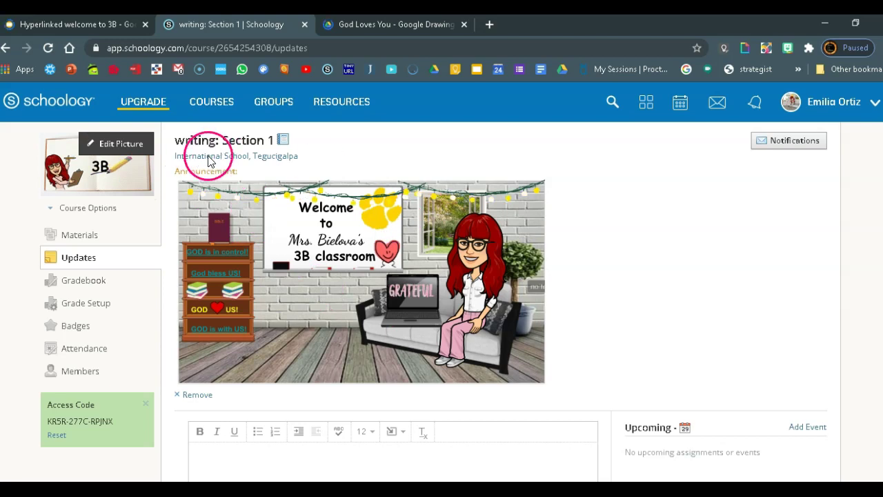
scroll(620, 269, down, 8)
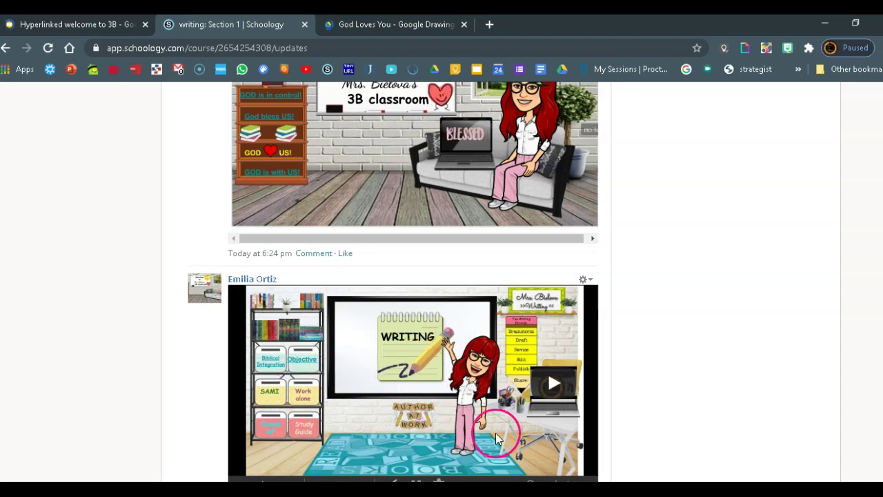
scroll(741, 304, up, 2)
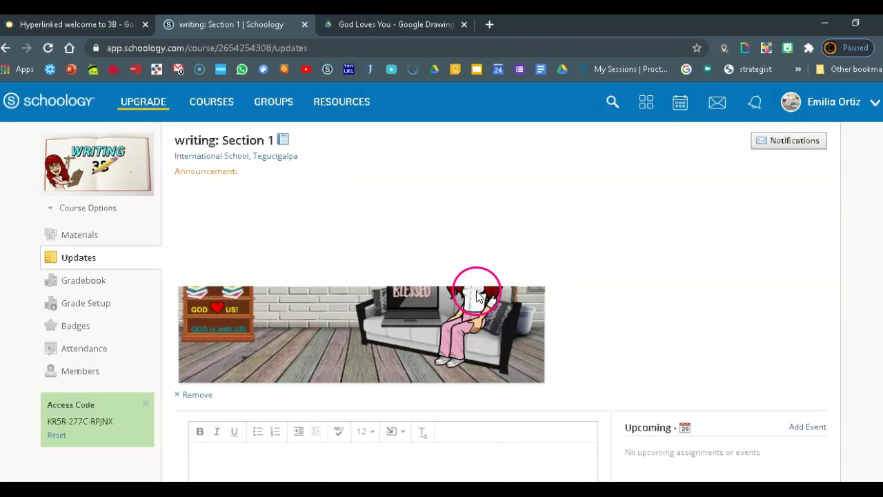
scroll(496, 290, down, 2)
scroll(495, 291, up, 2)
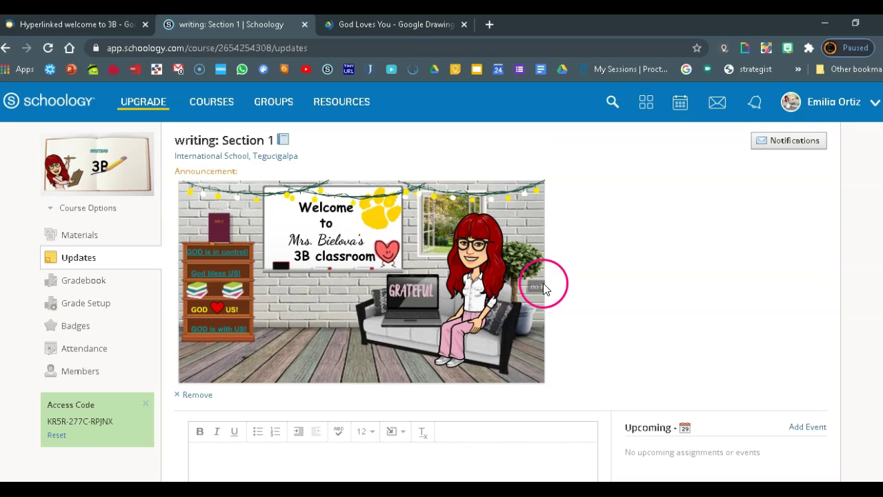
Step: Follow a linked item in the classroom drawing, opening a Google accounts page in a new tab
click(294, 301)
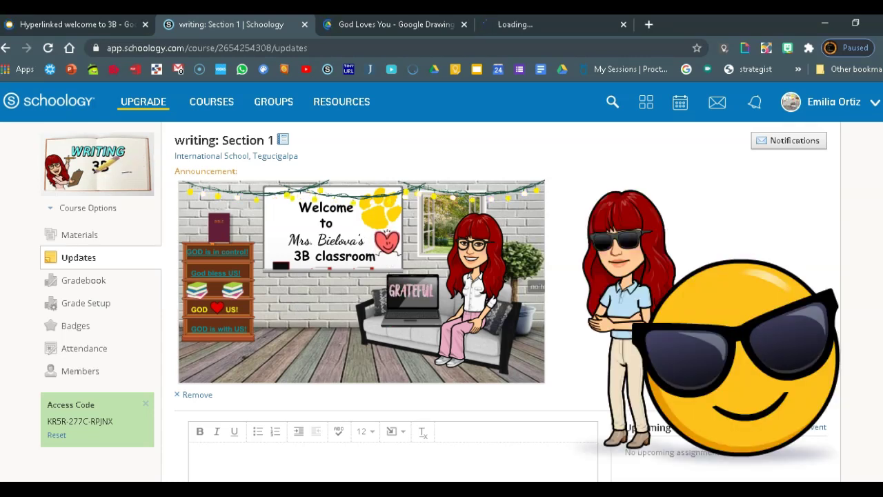